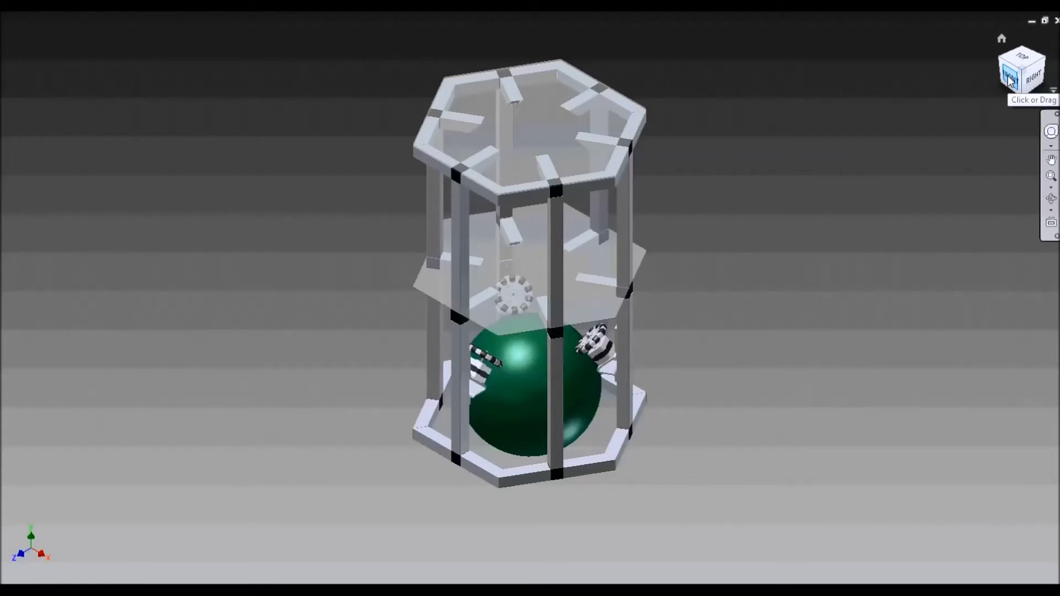
Show the hexagonal-frame robot assembly with the green ball in a straight-on front view.
{"action": "left_click", "coordinate": [1012, 79]}
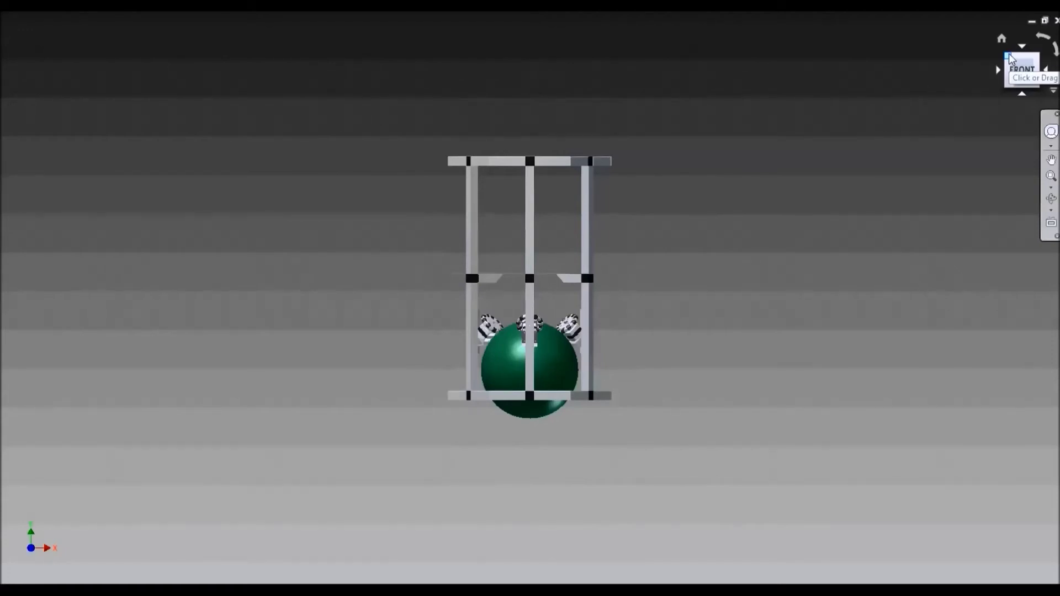
{"action": "left_click", "coordinate": [1008, 53]}
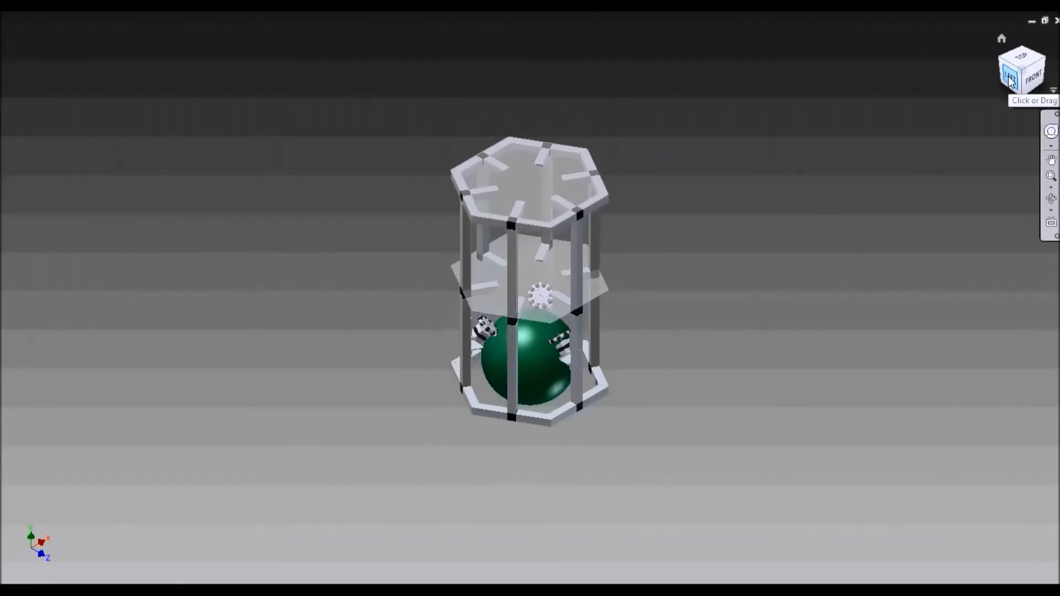
{"action": "left_click", "coordinate": [1011, 78]}
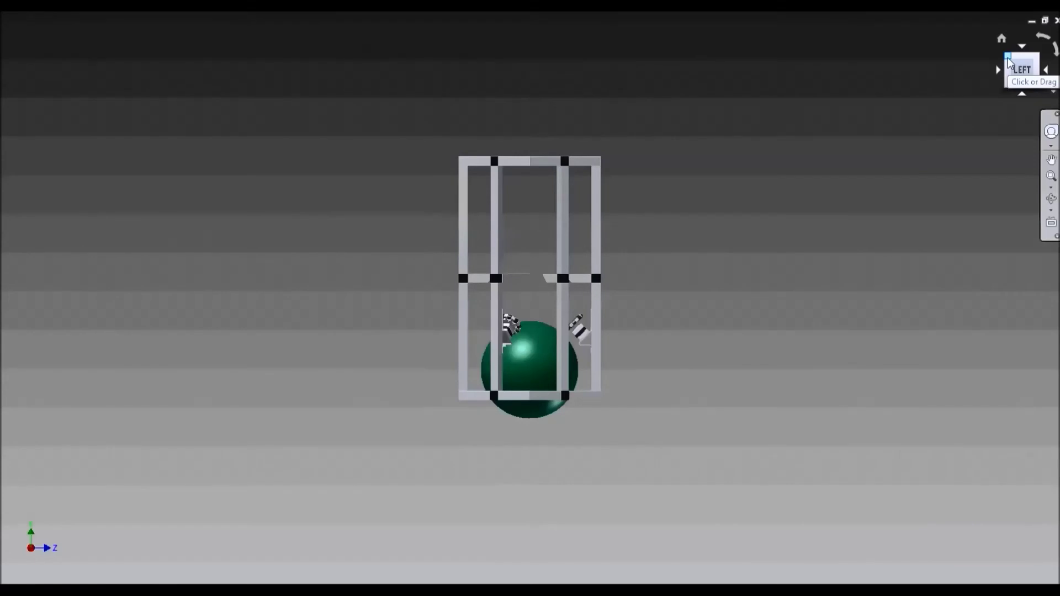
{"action": "left_click", "coordinate": [1007, 57]}
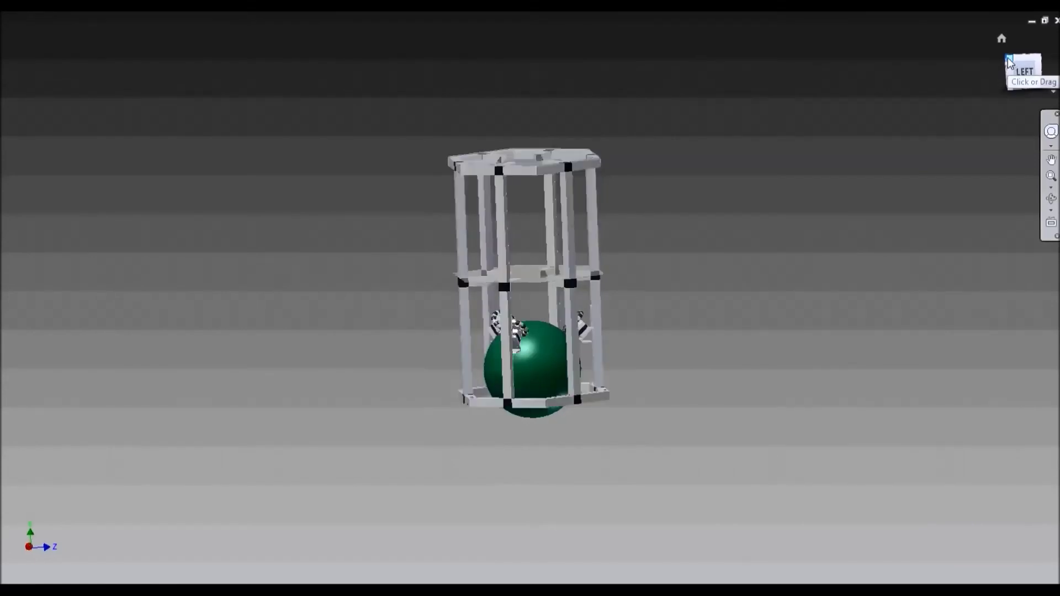
{"action": "left_click_drag", "start_coordinate": [1009, 61], "coordinate": [1009, 77]}
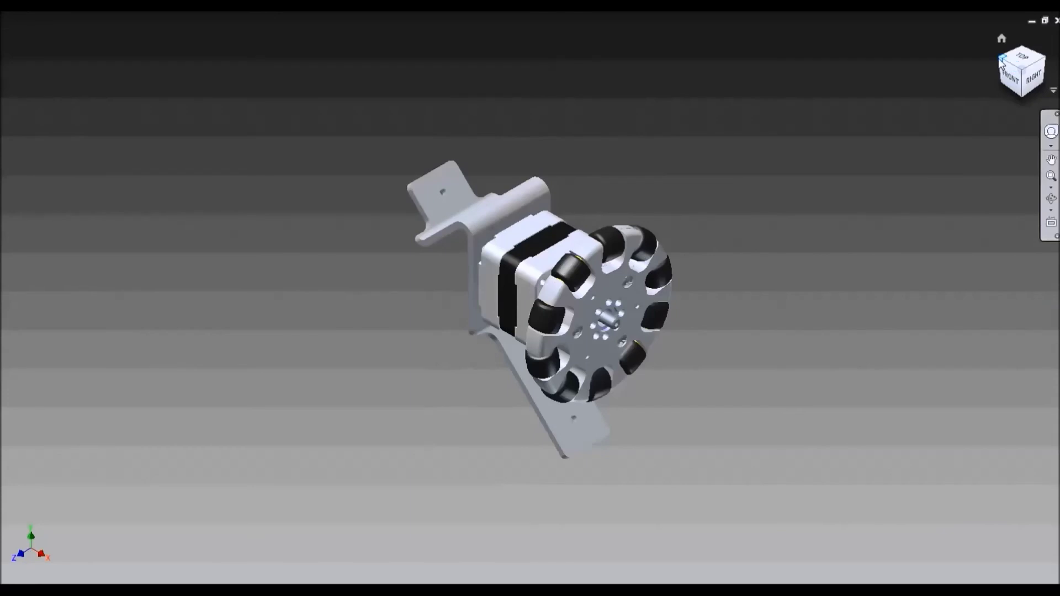
{"action": "left_click", "coordinate": [1014, 66]}
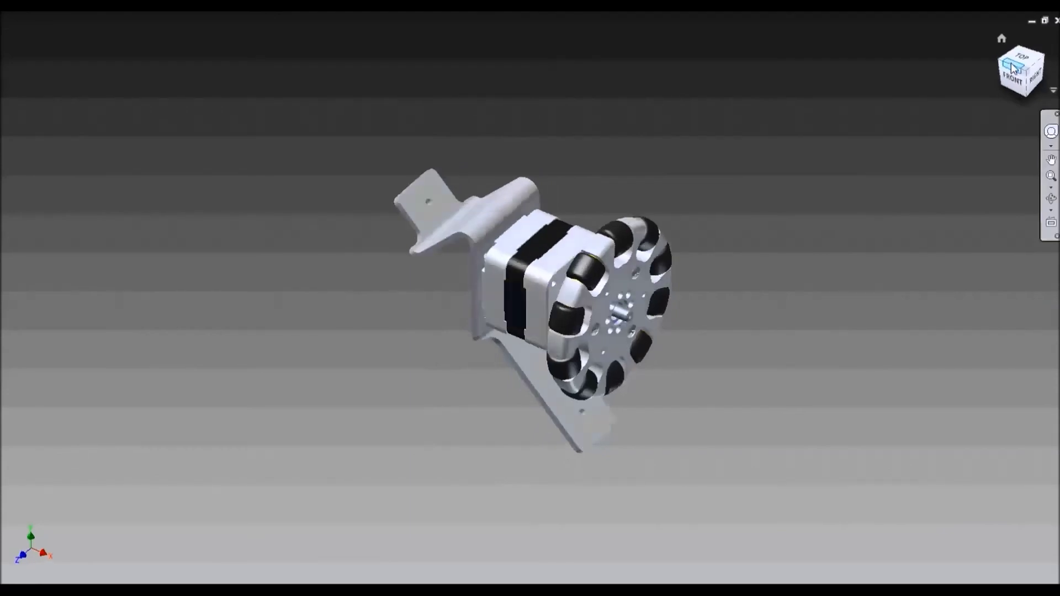
{"action": "left_click", "coordinate": [1009, 75]}
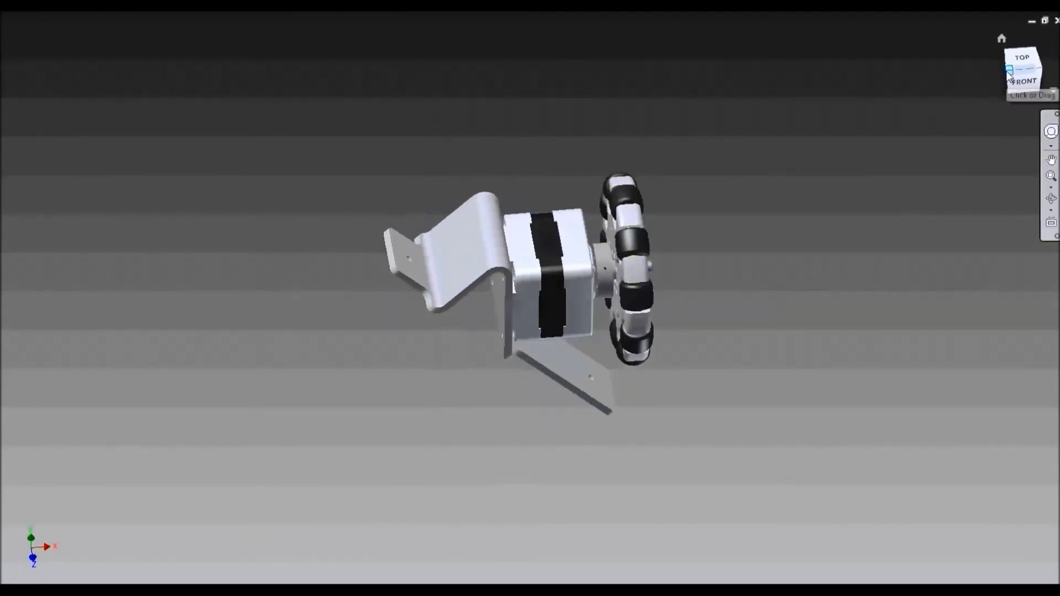